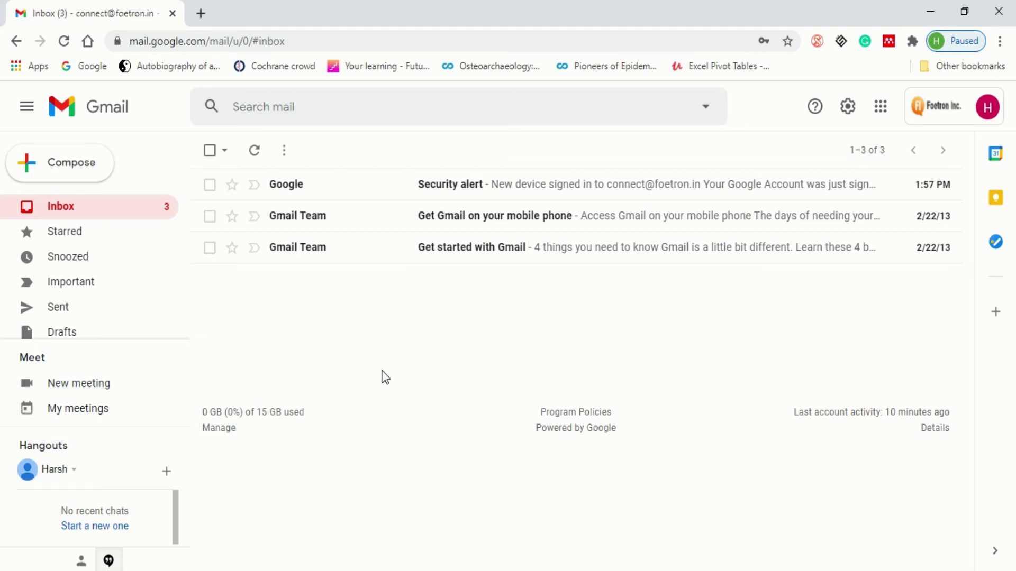
# Step: Open the inbox settings of the mailbox and change the inbox type to Priority Inbox
pyautogui.click(848, 108)
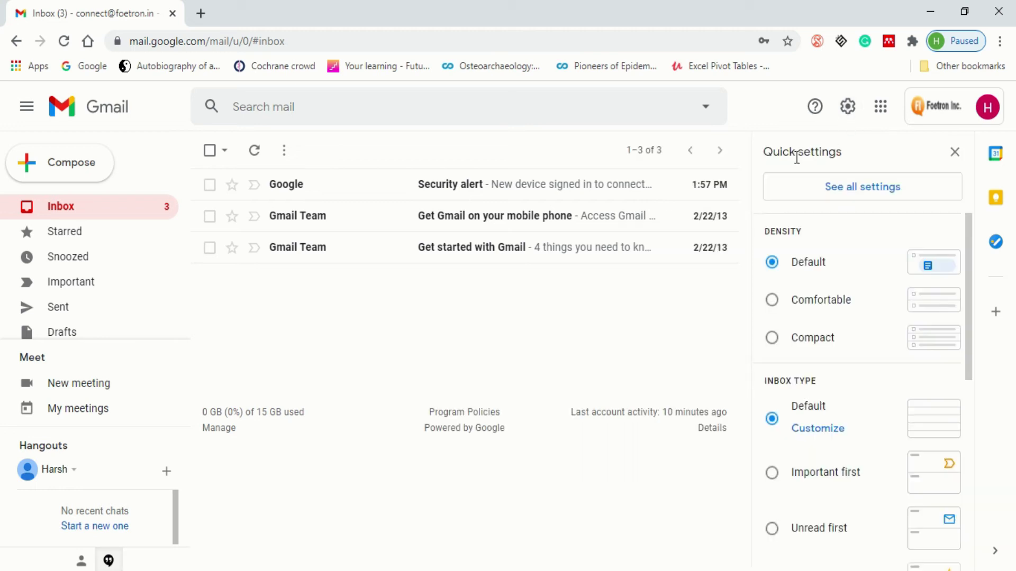
pyautogui.click(848, 195)
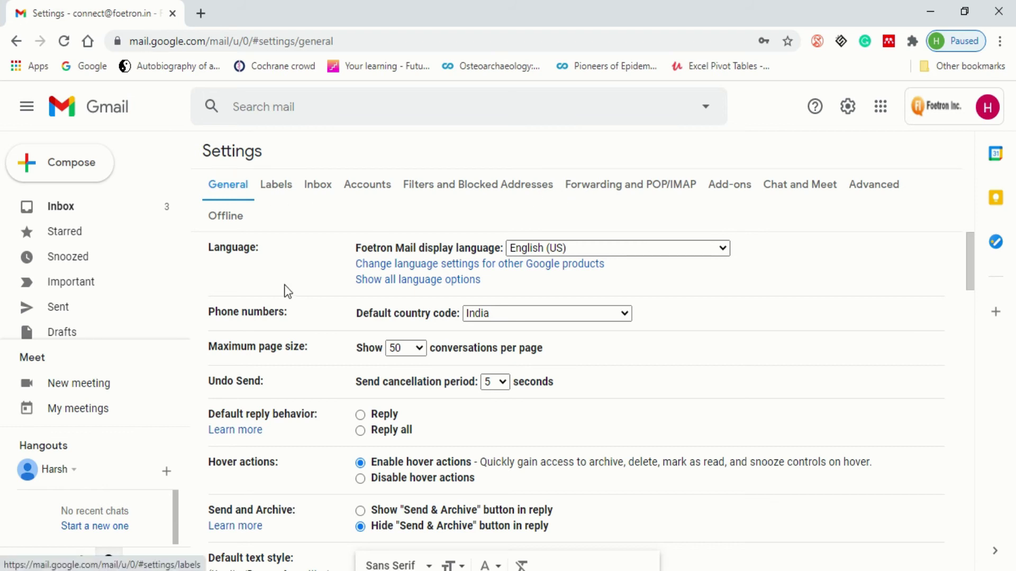
pyautogui.scroll(-4, 285, 291)
pyautogui.scroll(4, 286, 291)
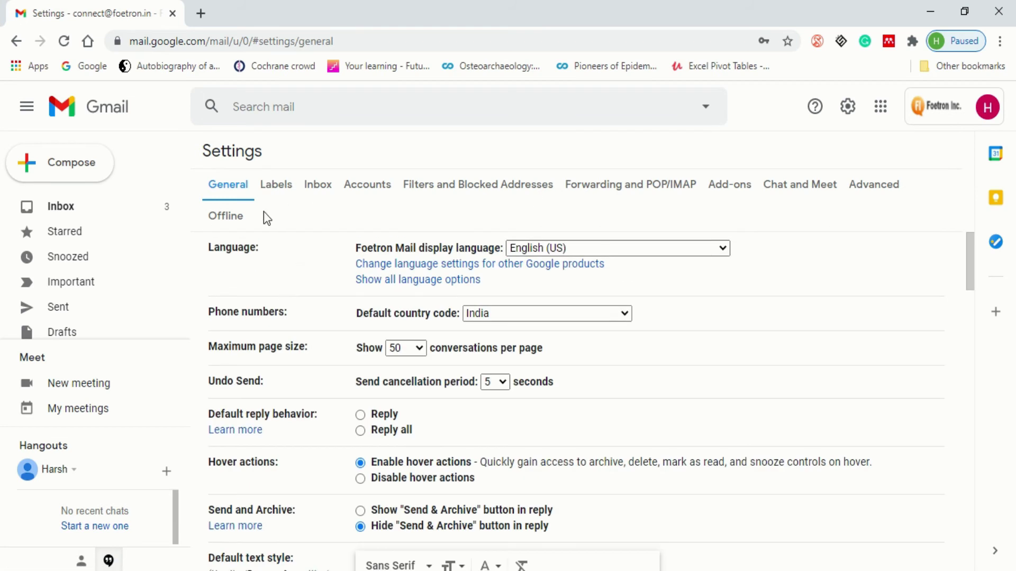
pyautogui.click(319, 192)
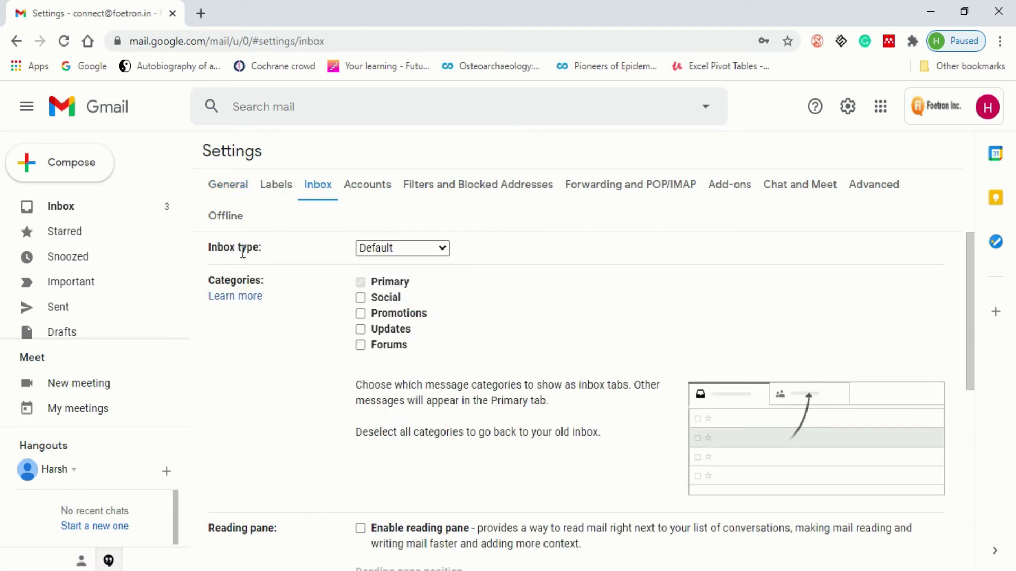
pyautogui.click(375, 256)
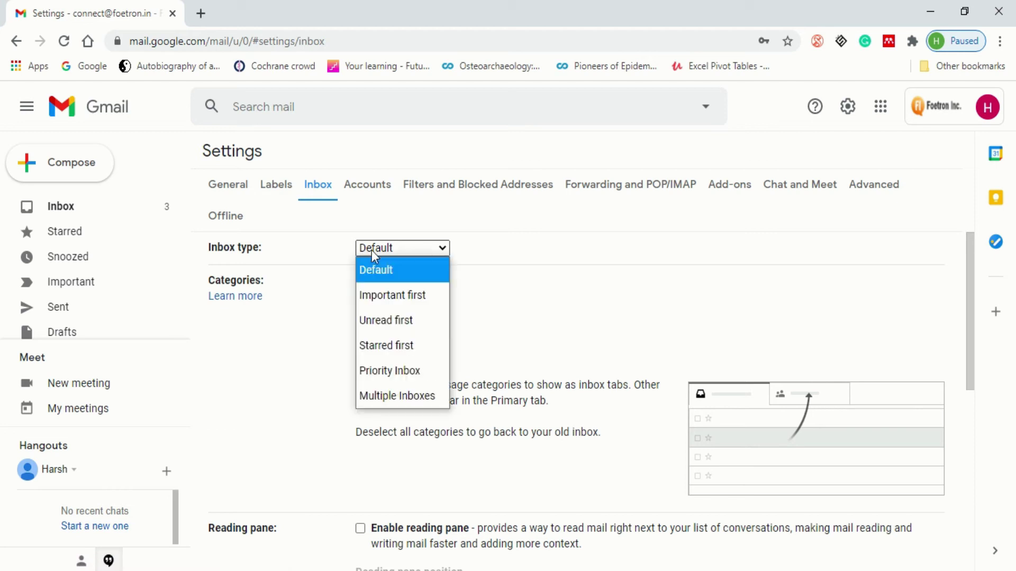
pyautogui.click(373, 373)
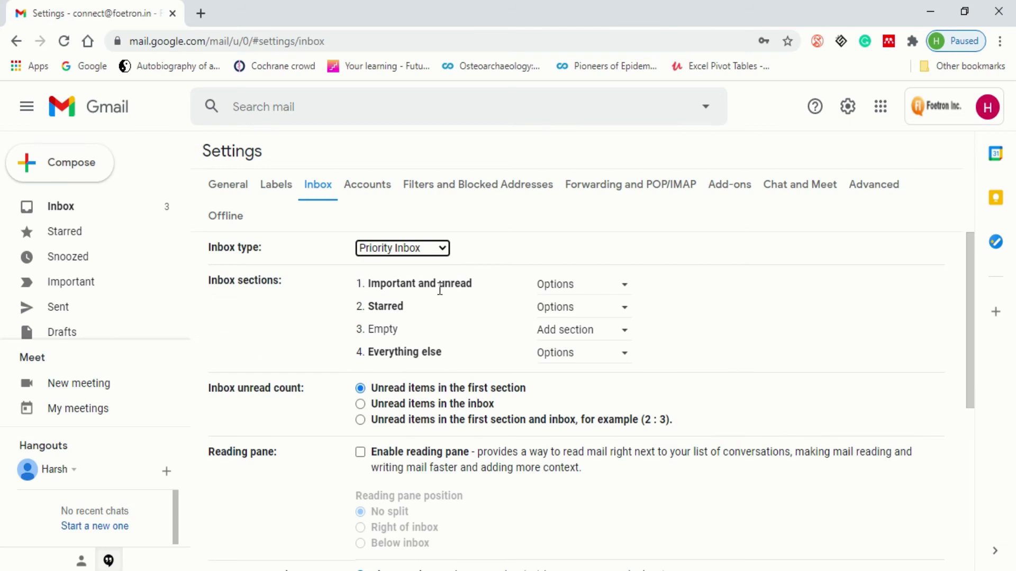
# Step: Configure the first inbox section to hold Important messages and show up to 50 items
pyautogui.click(546, 290)
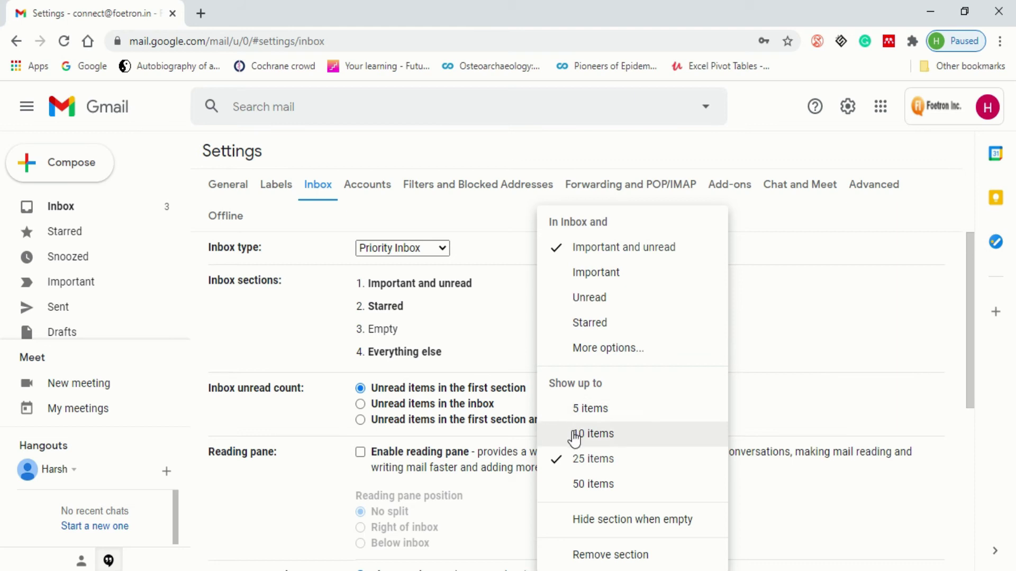
pyautogui.click(582, 486)
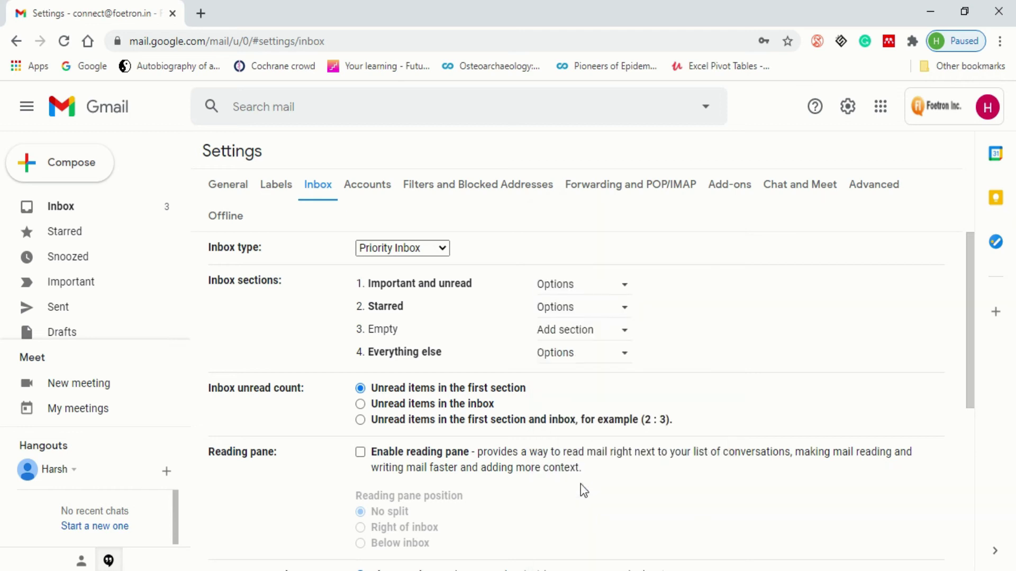
pyautogui.click(584, 288)
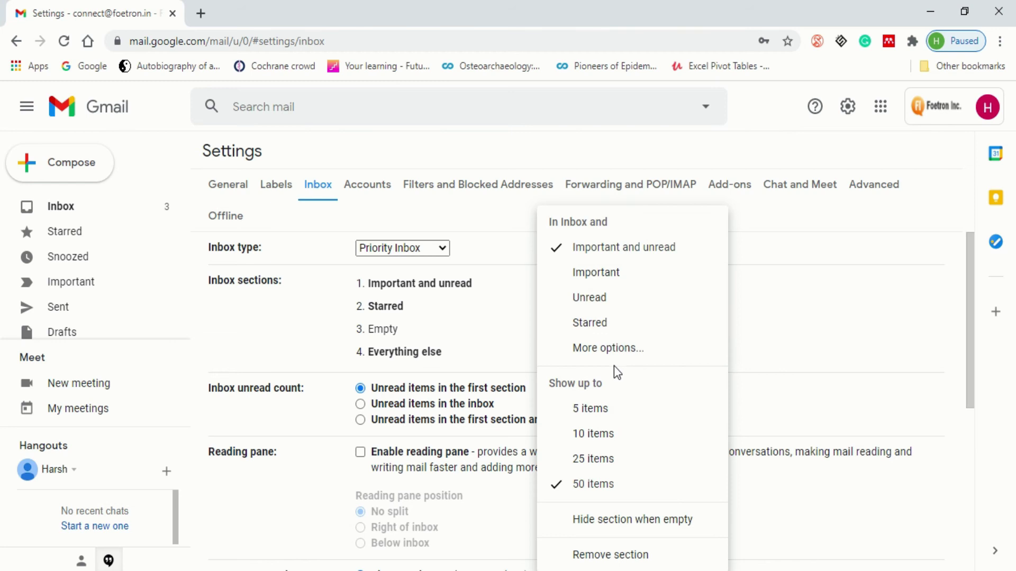
pyautogui.click(596, 272)
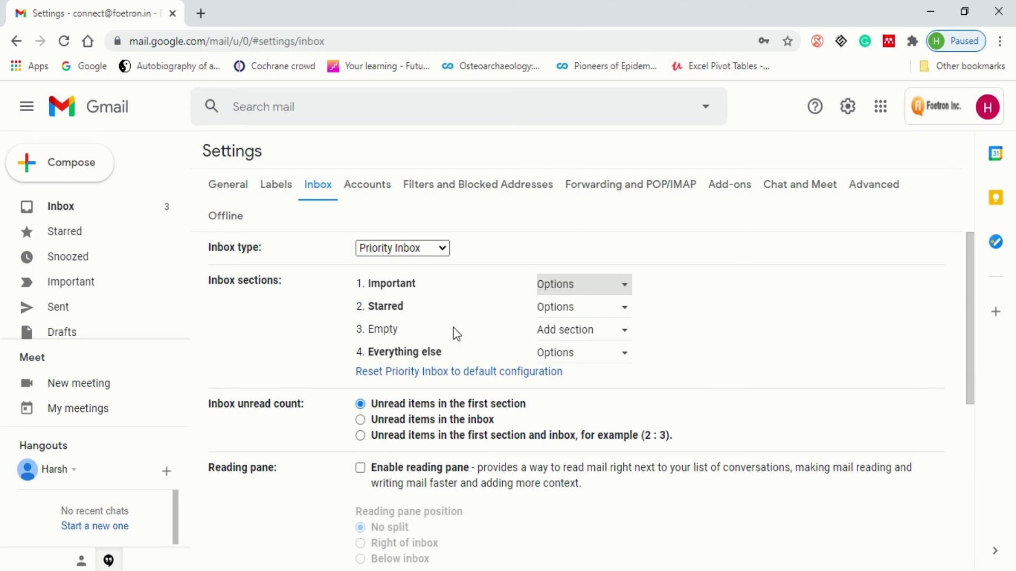
# Step: Keep Starred as the second inbox section and limit it to 5 items
pyautogui.click(553, 307)
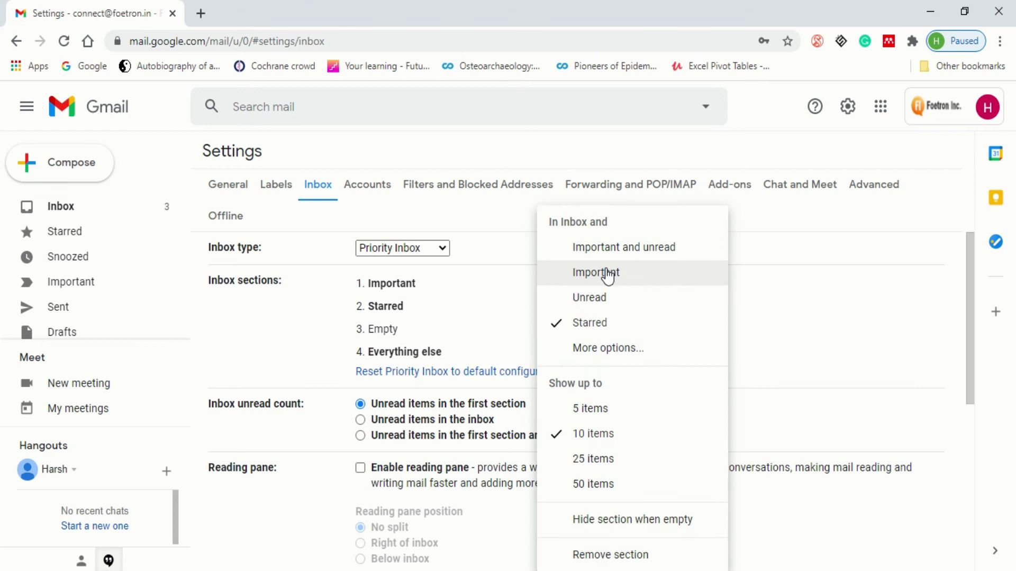
pyautogui.click(585, 323)
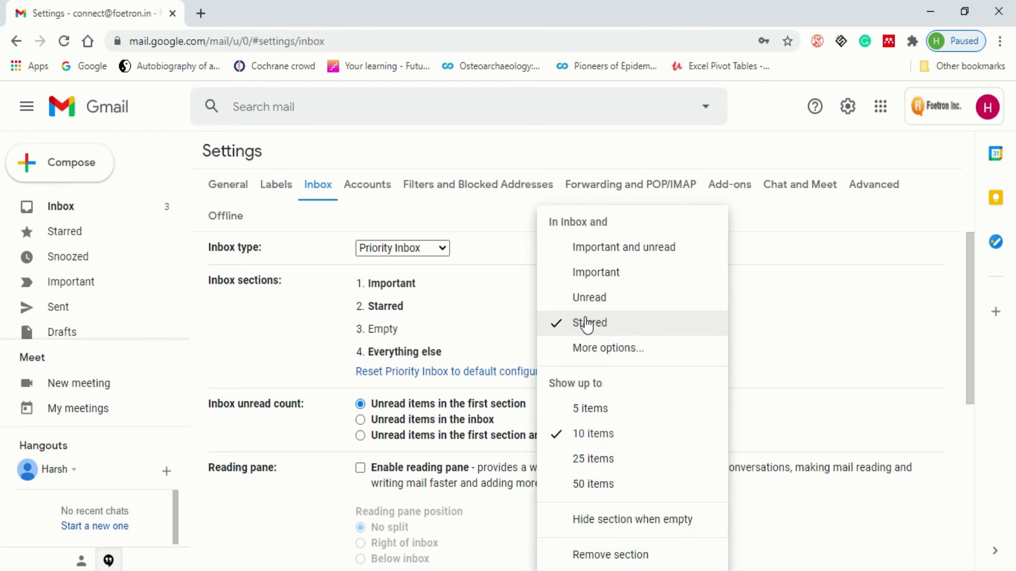
pyautogui.click(622, 411)
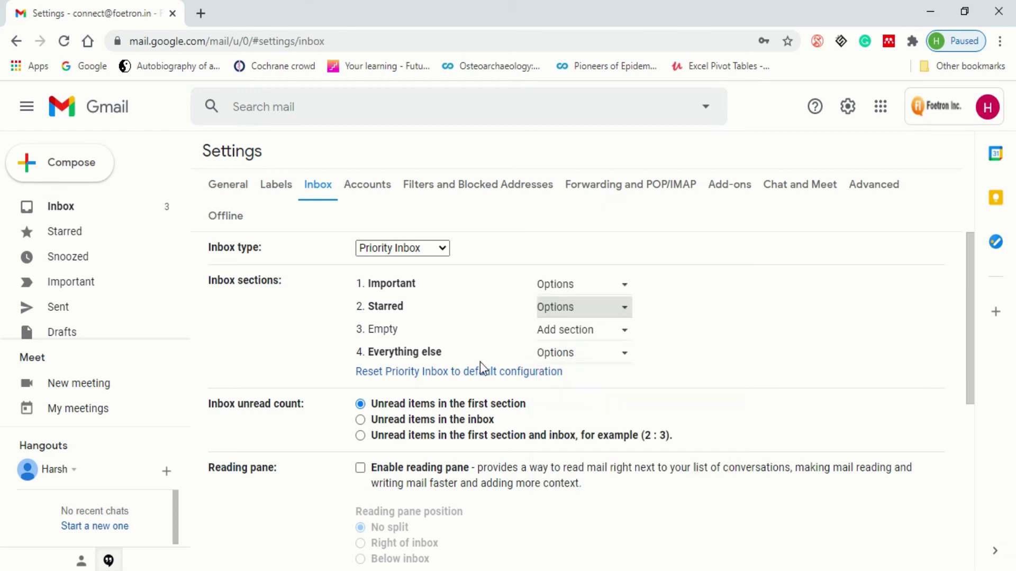
# Step: Add Unread as the third inbox section with up to 10 items, and let the Everything else section show up to 50 items
pyautogui.click(588, 340)
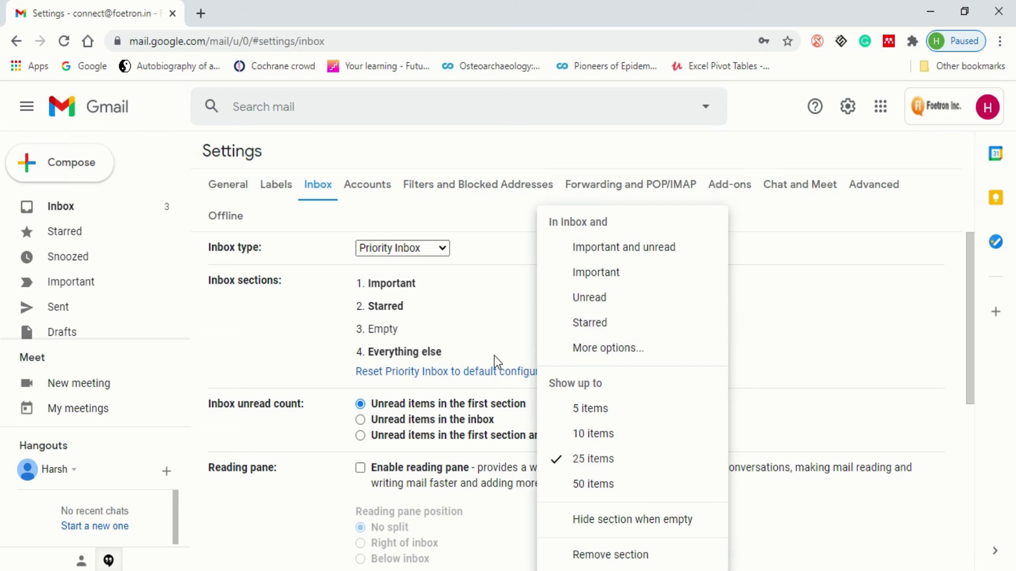
pyautogui.click(618, 299)
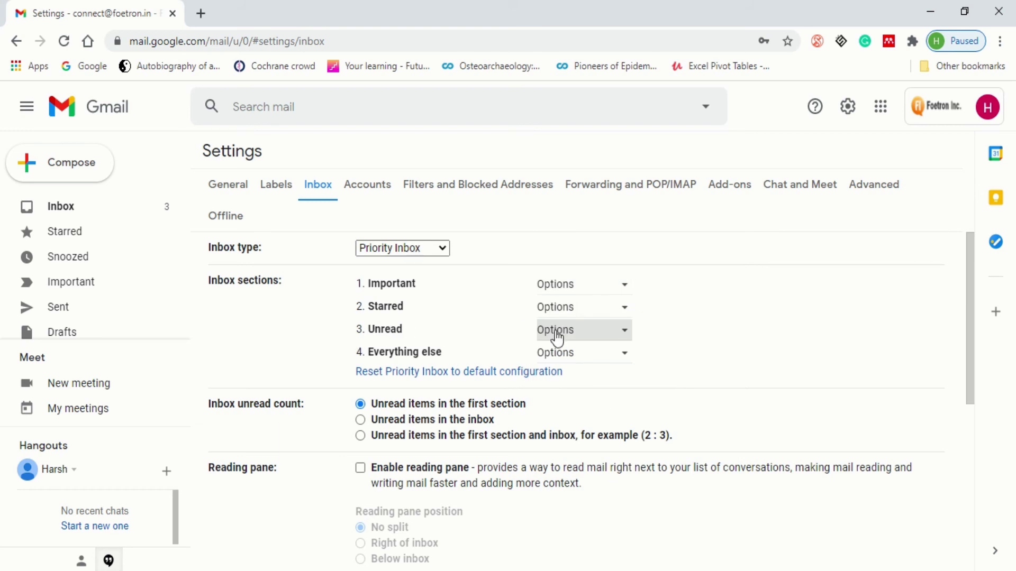
pyautogui.click(574, 334)
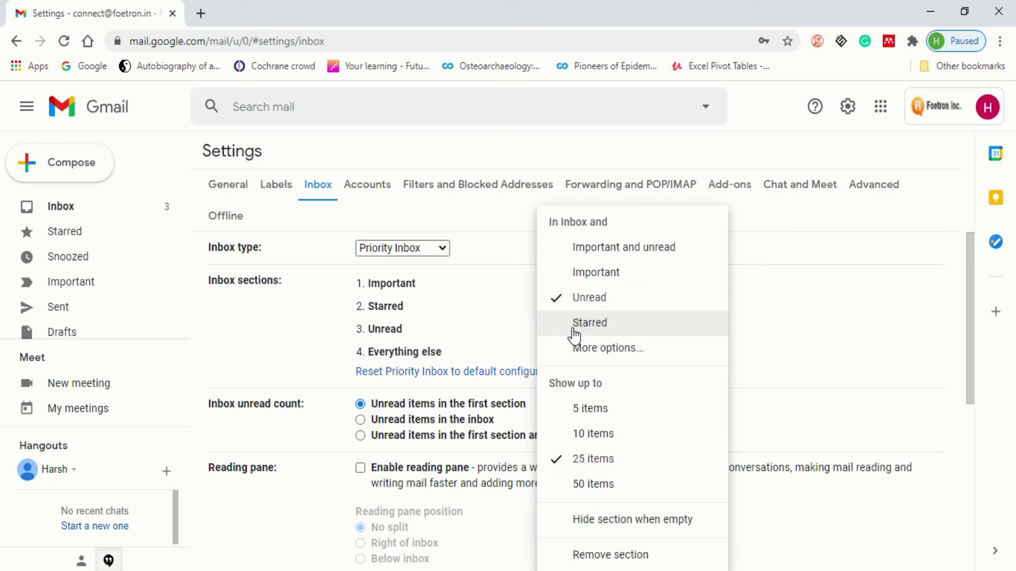
pyautogui.click(589, 434)
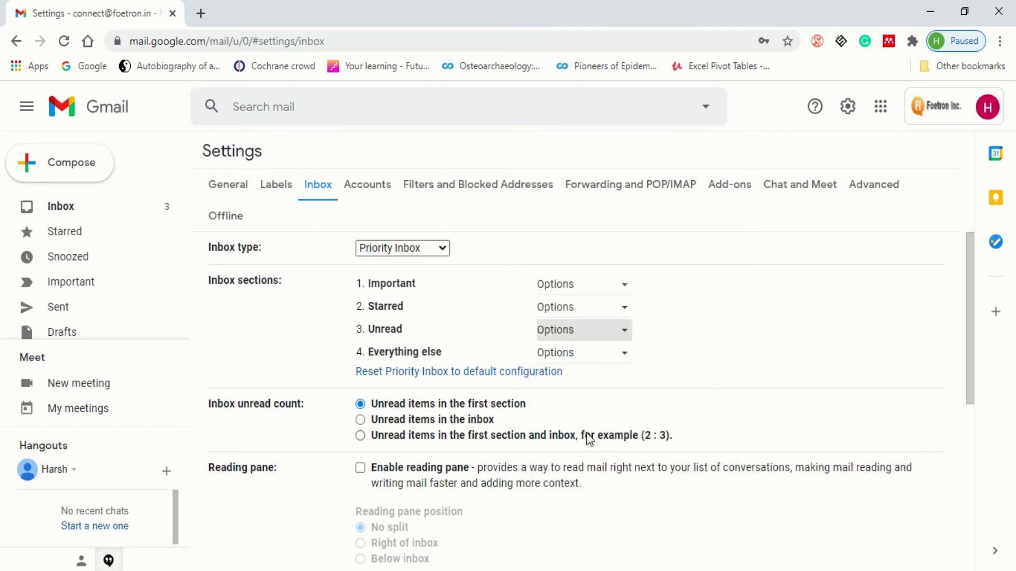
pyautogui.click(548, 364)
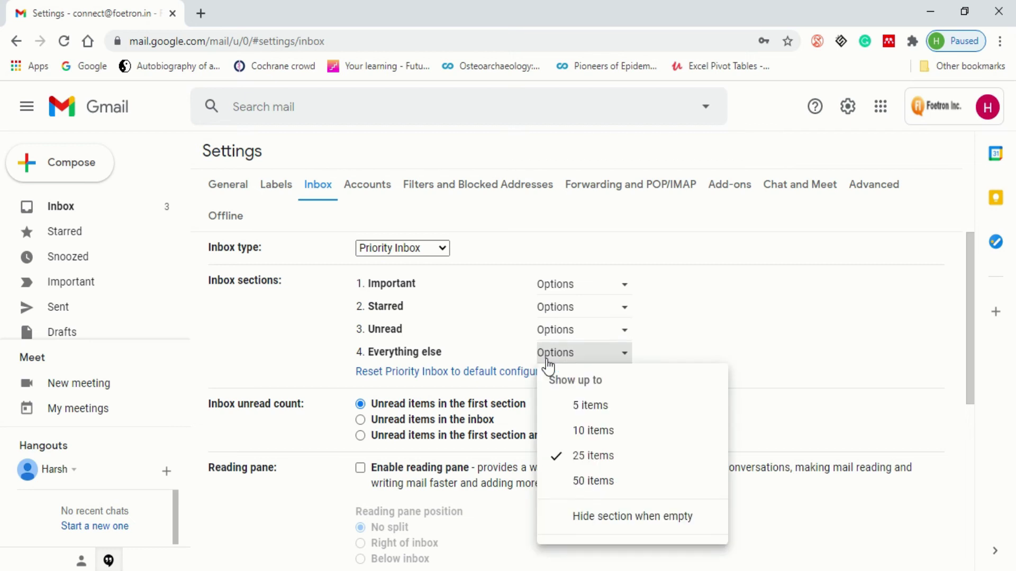
pyautogui.click(607, 481)
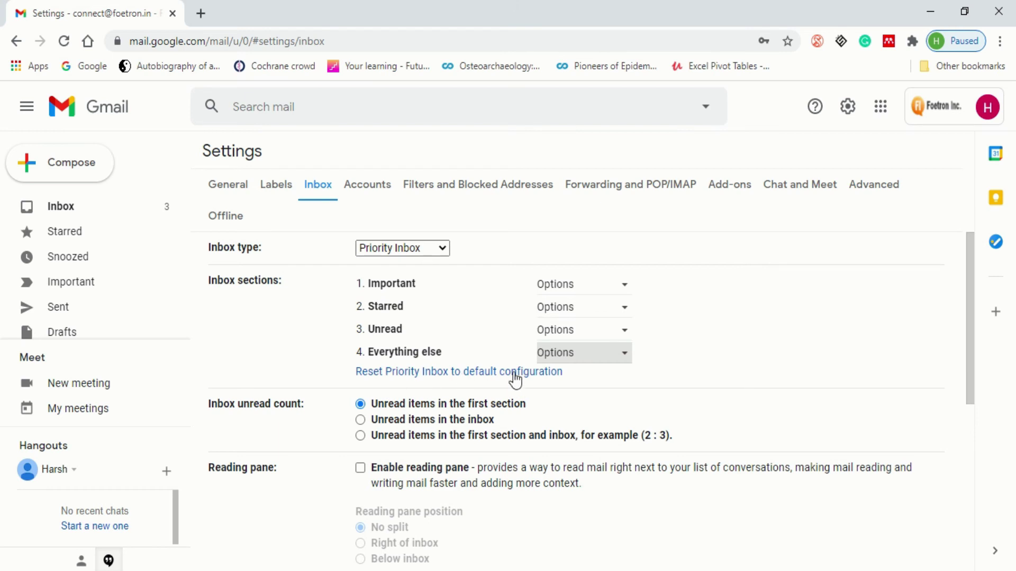
# Step: Enable the reading pane and position it to the right of the inbox
pyautogui.scroll(-1, 516, 379)
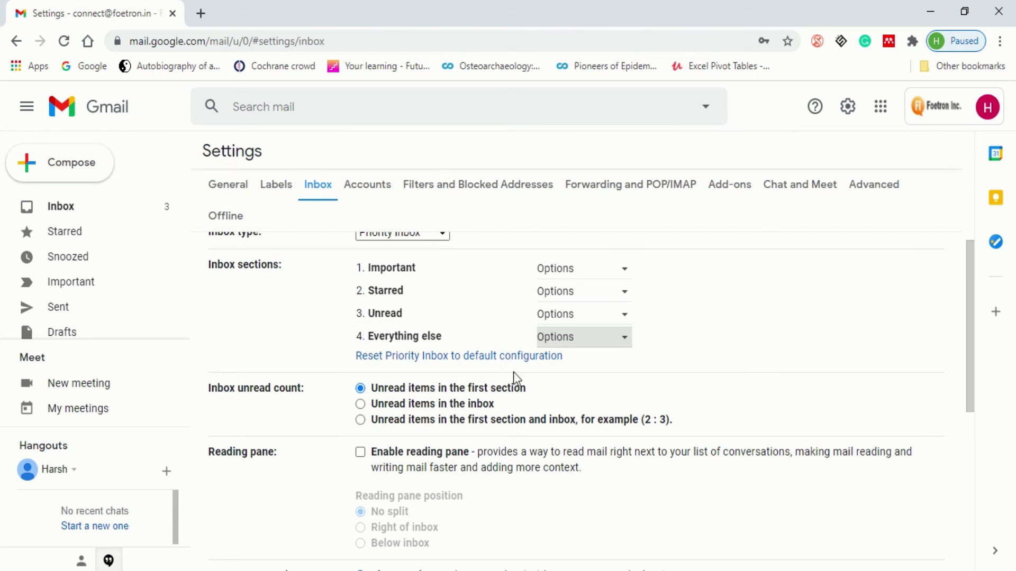
pyautogui.scroll(1, 516, 380)
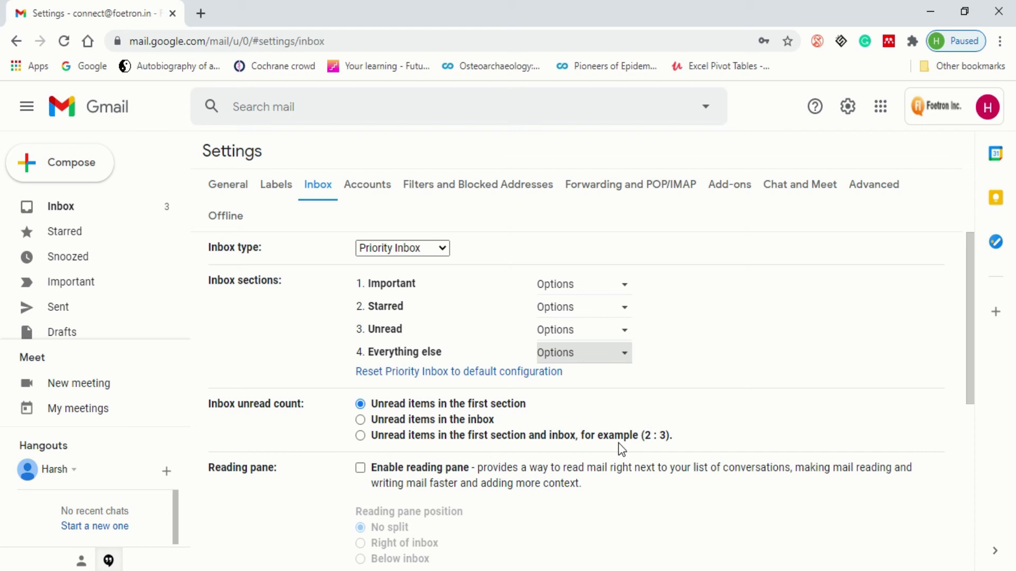
pyautogui.scroll(-2, 619, 447)
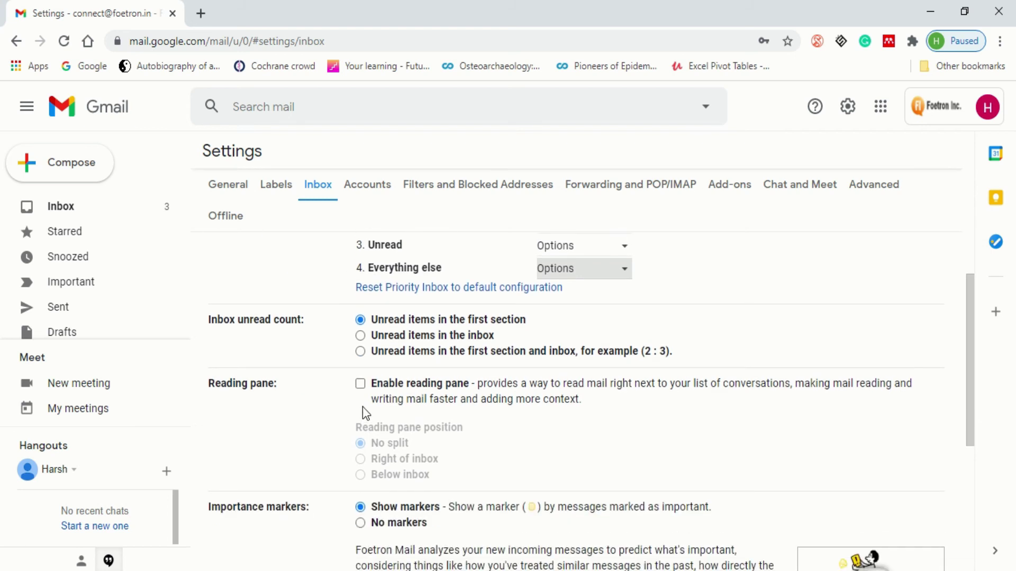
pyautogui.scroll(-1, 363, 407)
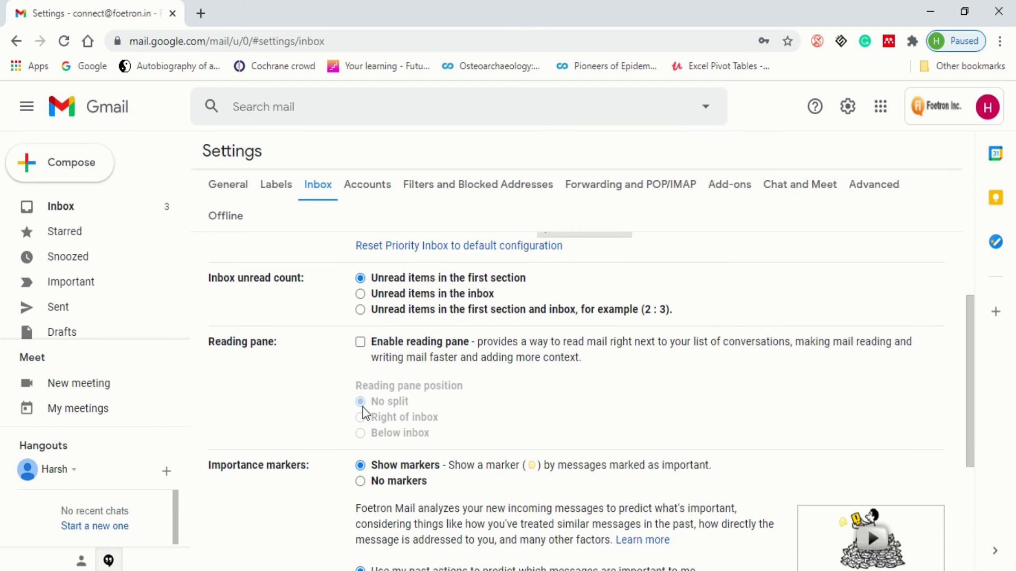
pyautogui.click(360, 342)
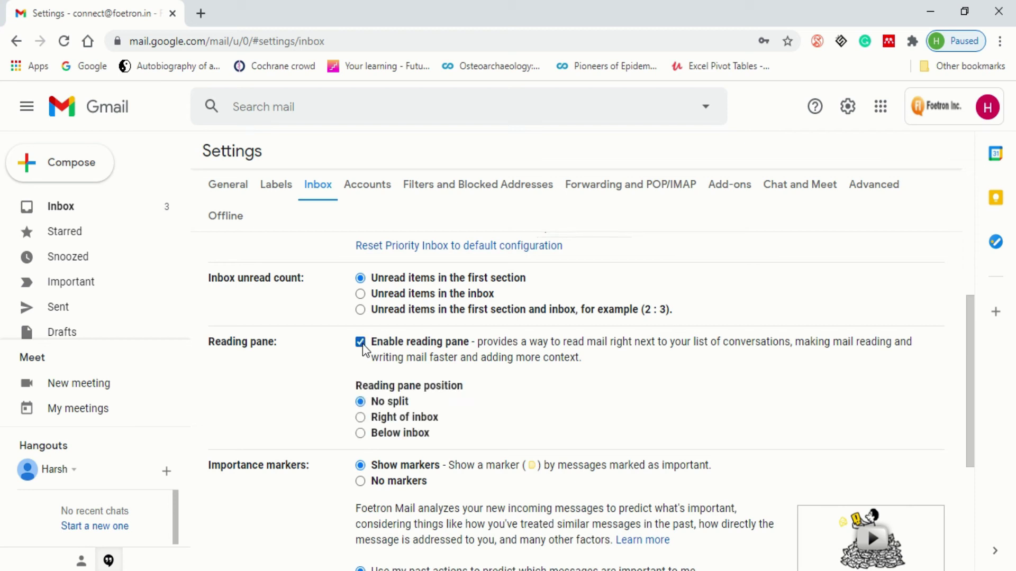
pyautogui.click(361, 418)
# Step: Save the changed inbox settings and open the Security alert email from Google in the reading pane
pyautogui.scroll(-2, 326, 432)
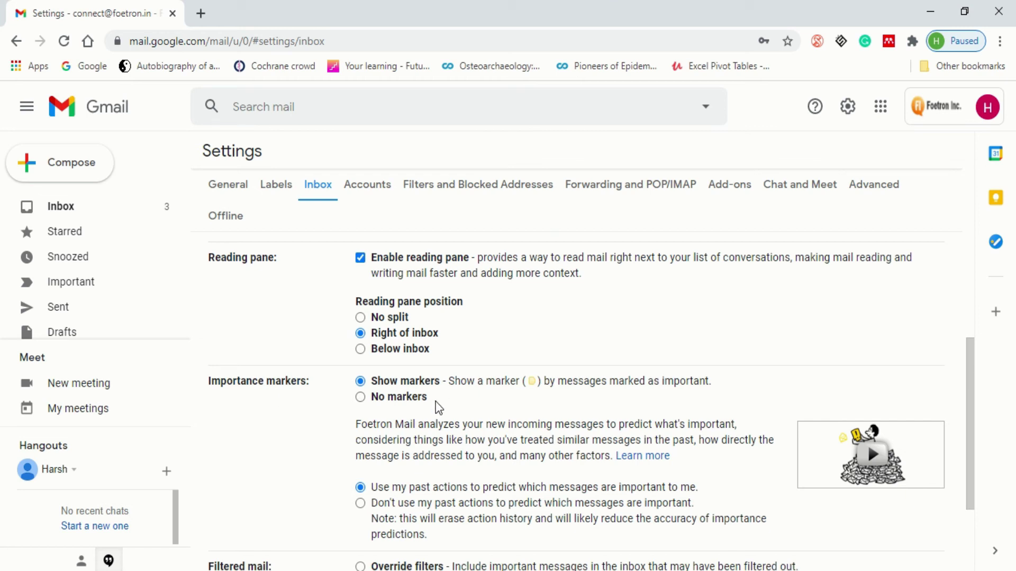
pyautogui.scroll(-1, 438, 407)
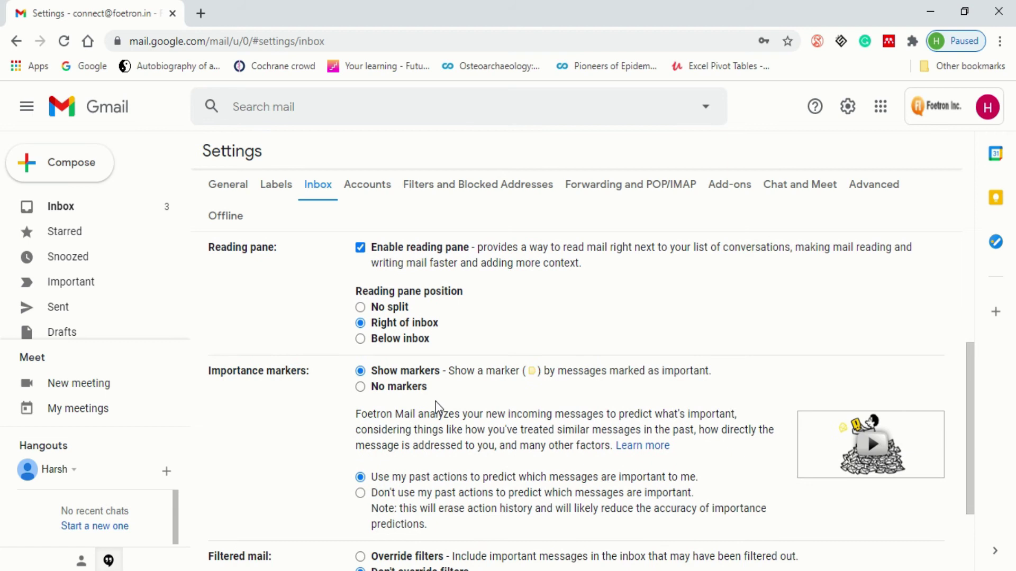
pyautogui.scroll(-2, 437, 408)
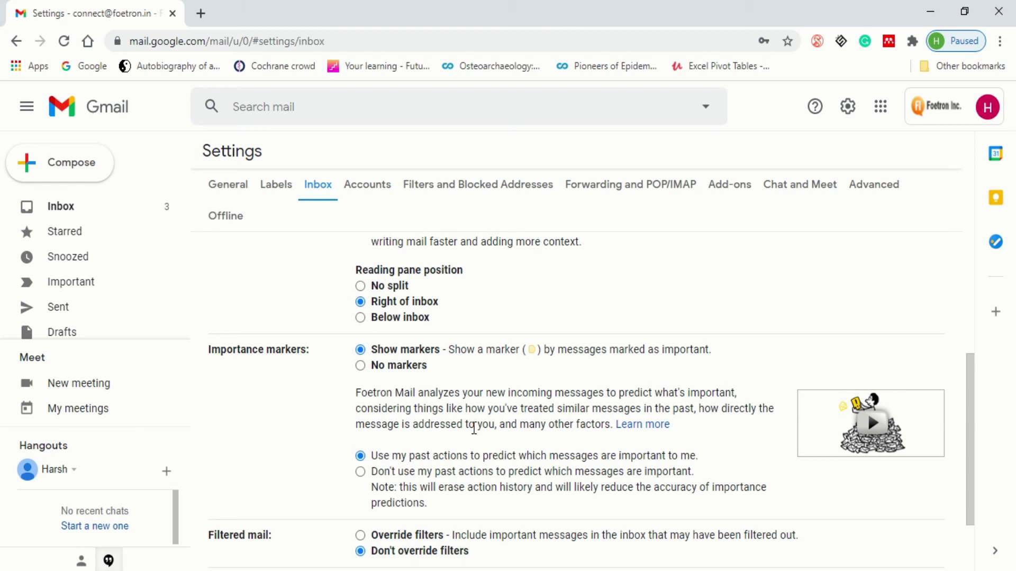
pyautogui.scroll(-1, 474, 428)
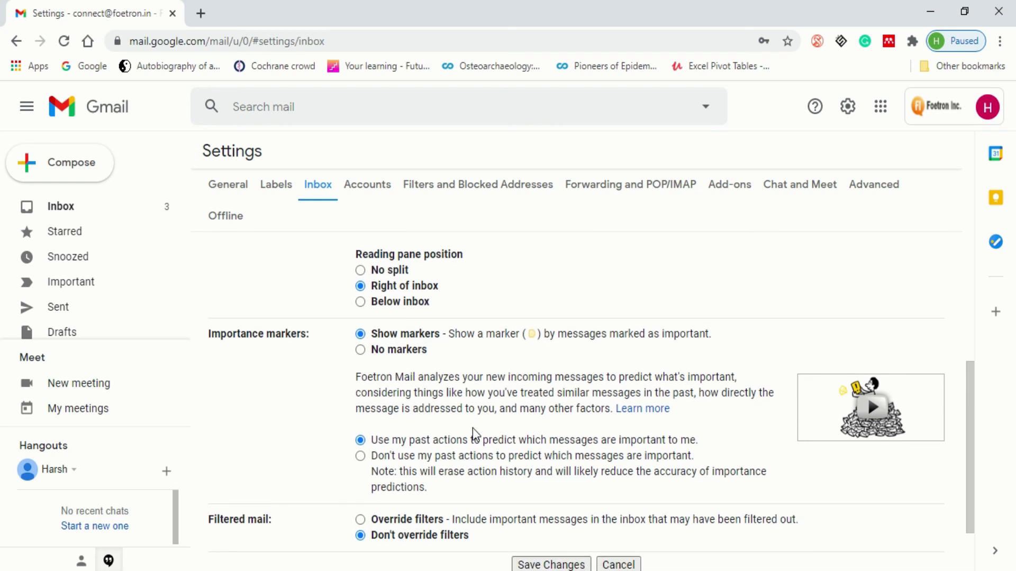
pyautogui.scroll(-3, 473, 429)
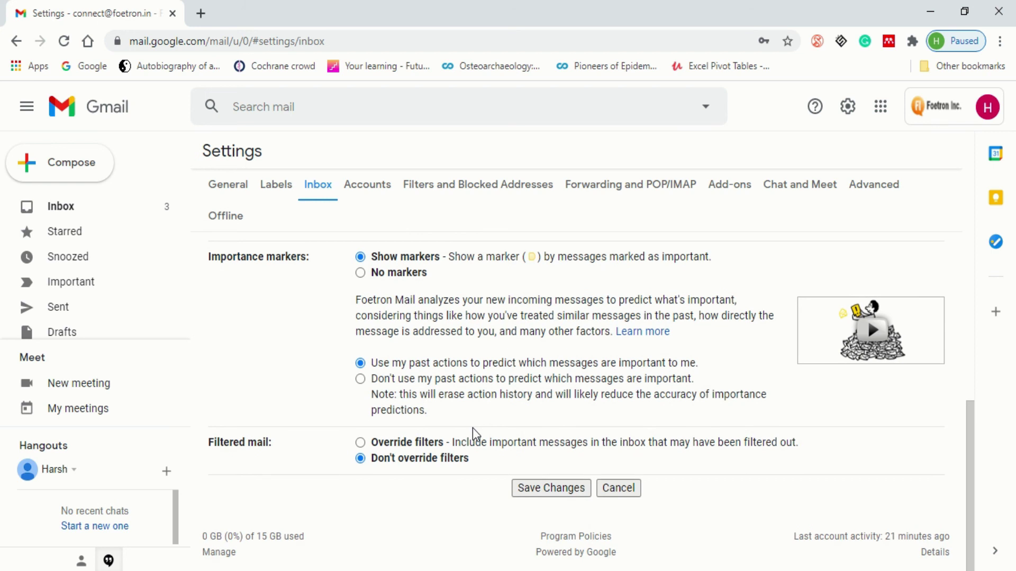
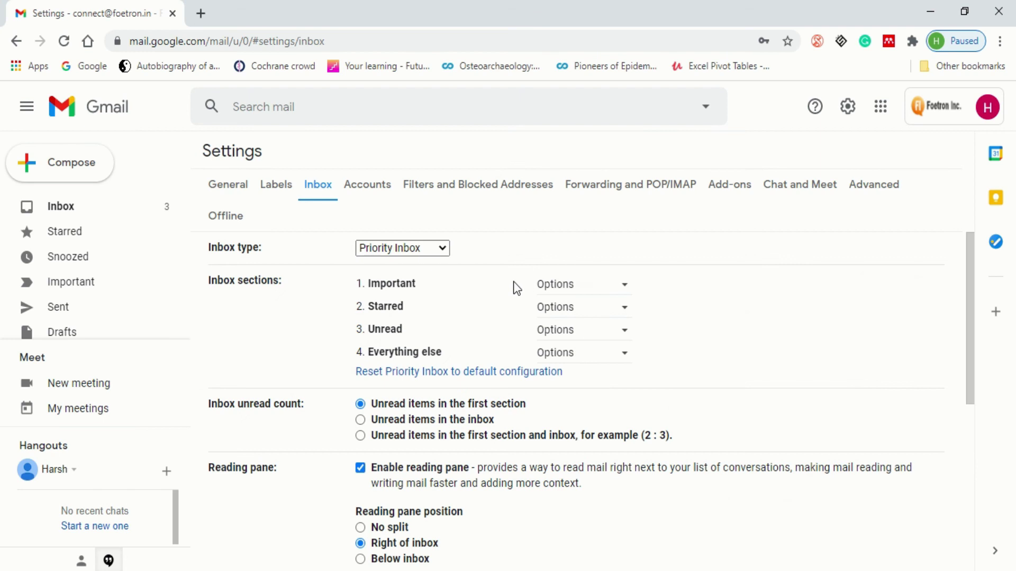
pyautogui.scroll(-8, 516, 287)
pyautogui.scroll(8, 513, 282)
pyautogui.scroll(-6, 430, 331)
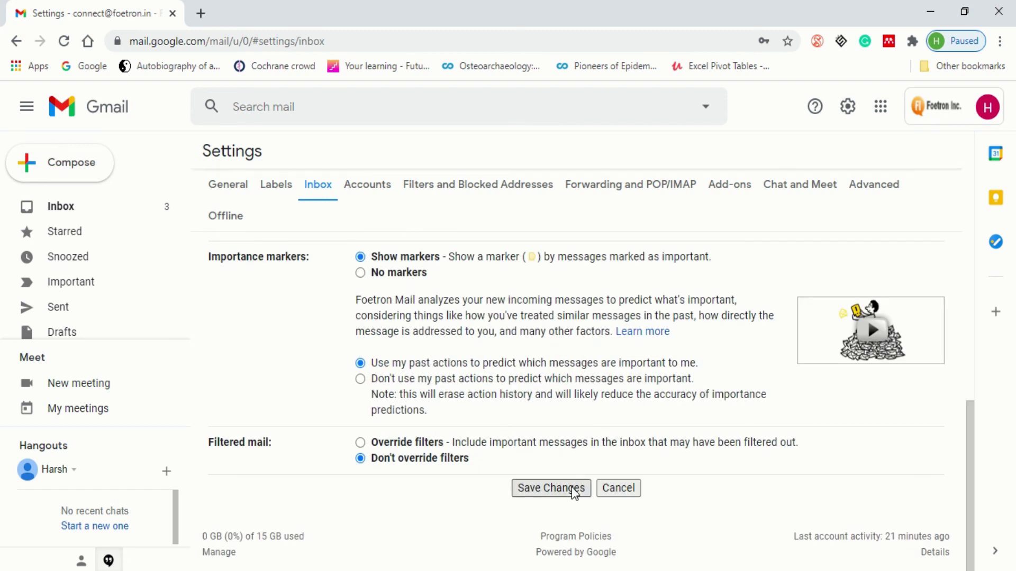
pyautogui.click(574, 490)
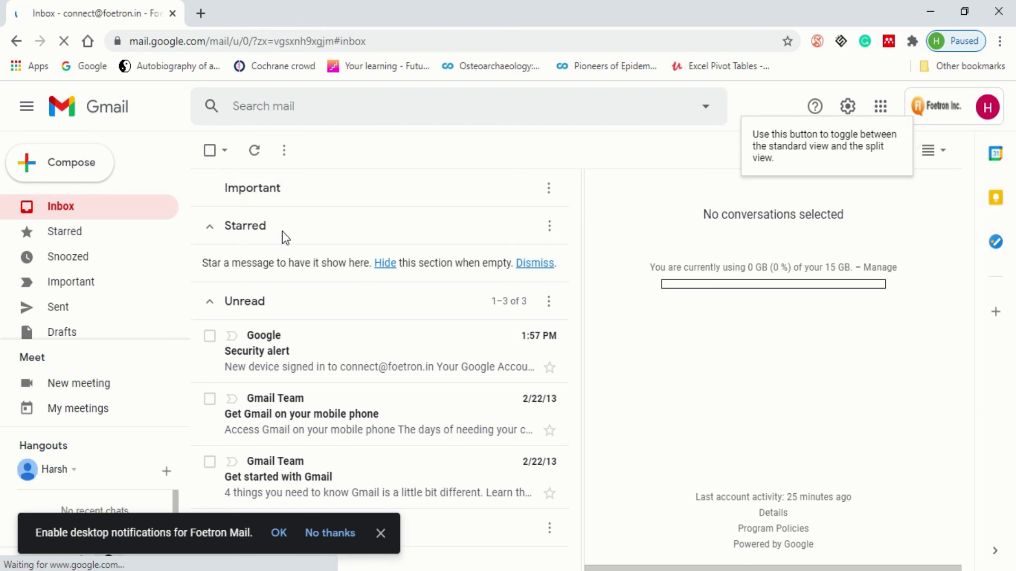
pyautogui.click(256, 344)
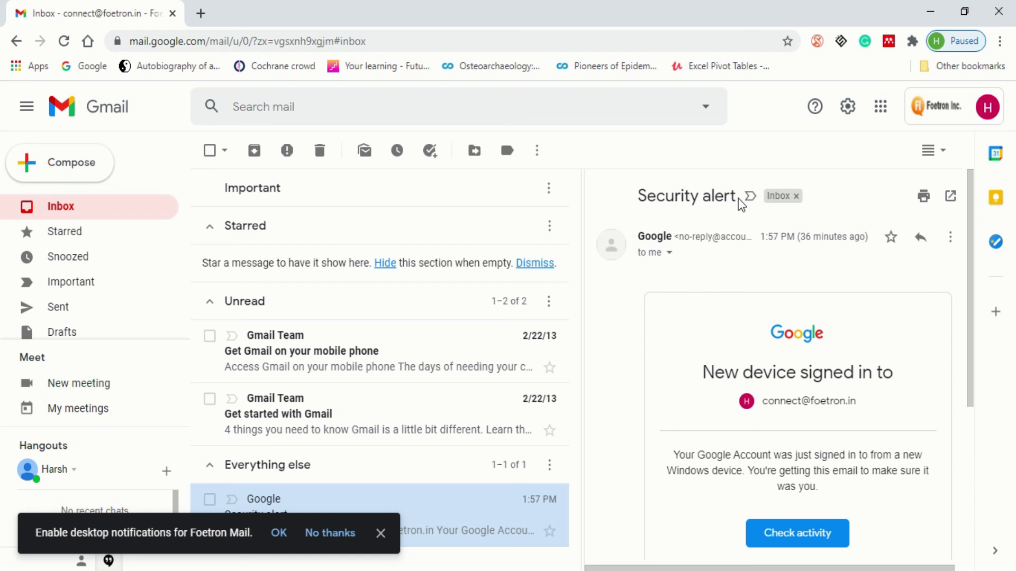
# Step: Disable the reading pane in the inbox settings and save the changes
pyautogui.click(848, 108)
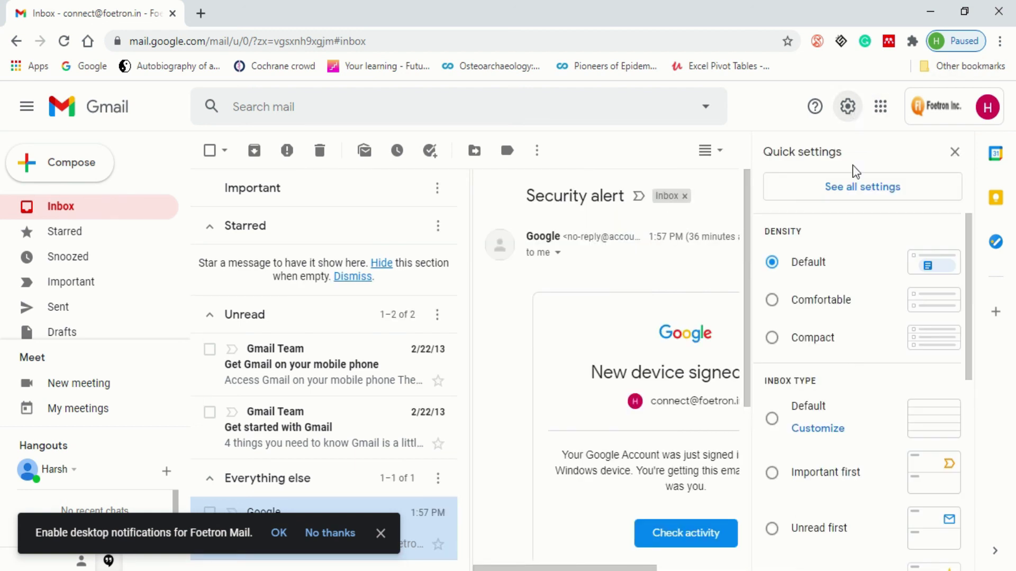
pyautogui.click(848, 187)
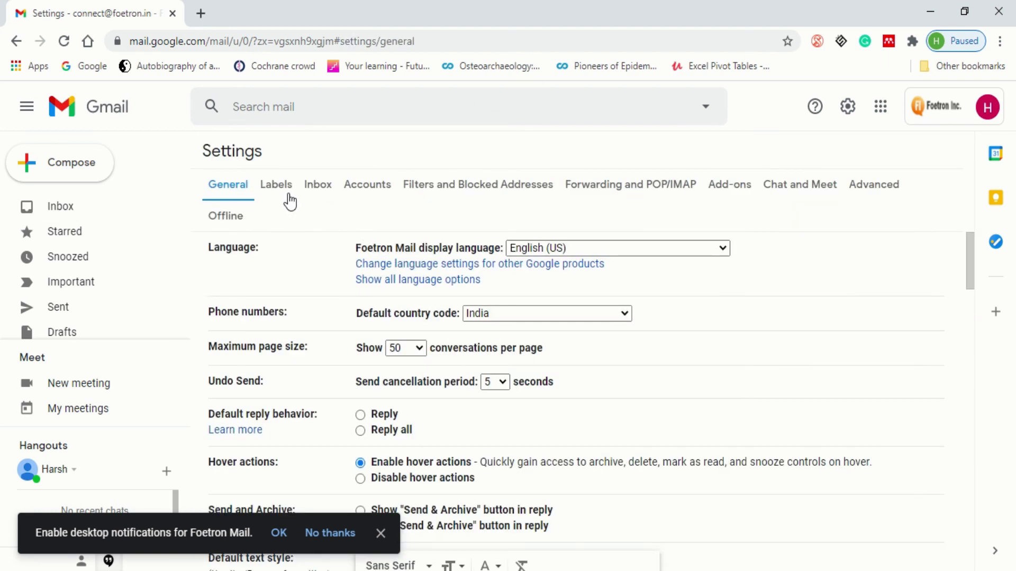
pyautogui.click(328, 188)
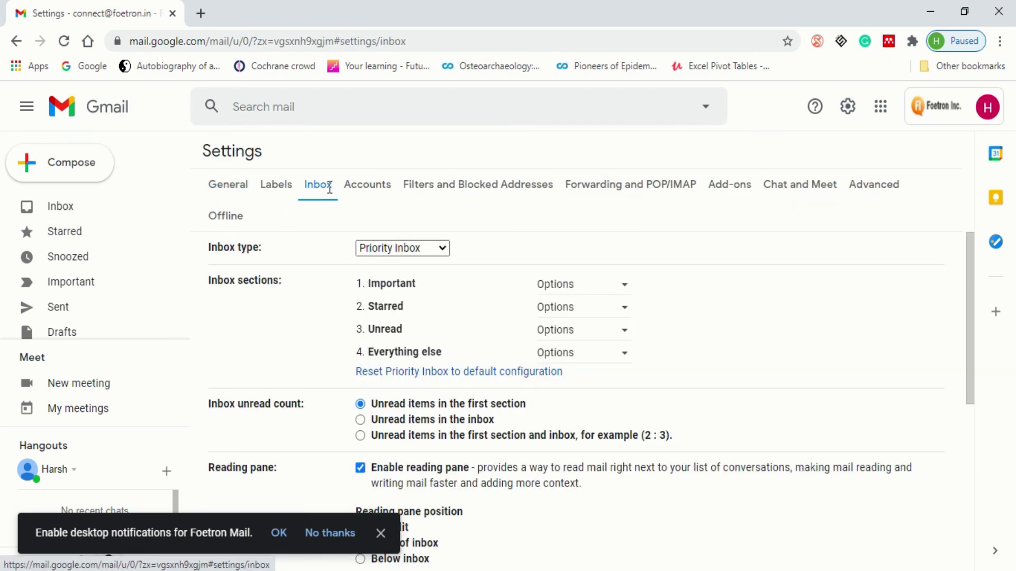
pyautogui.scroll(-3, 332, 328)
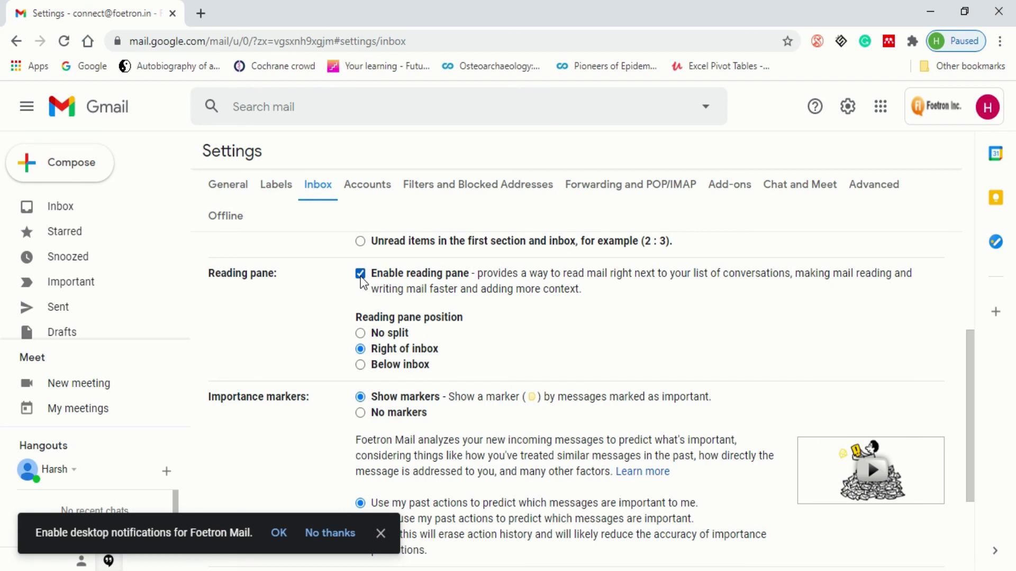
pyautogui.scroll(-1, 361, 349)
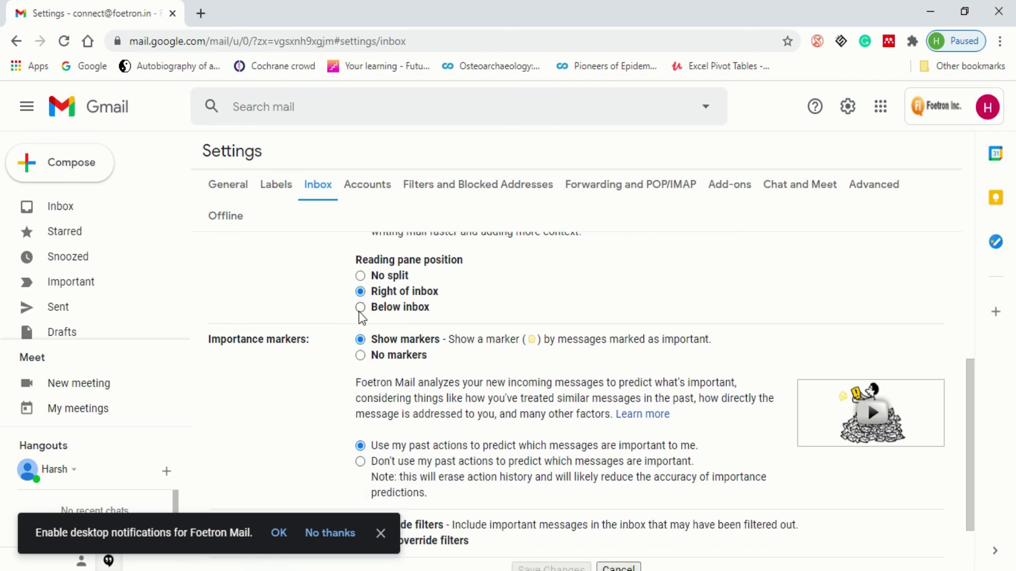
pyautogui.scroll(2, 362, 317)
pyautogui.click(358, 324)
pyautogui.scroll(-2, 363, 335)
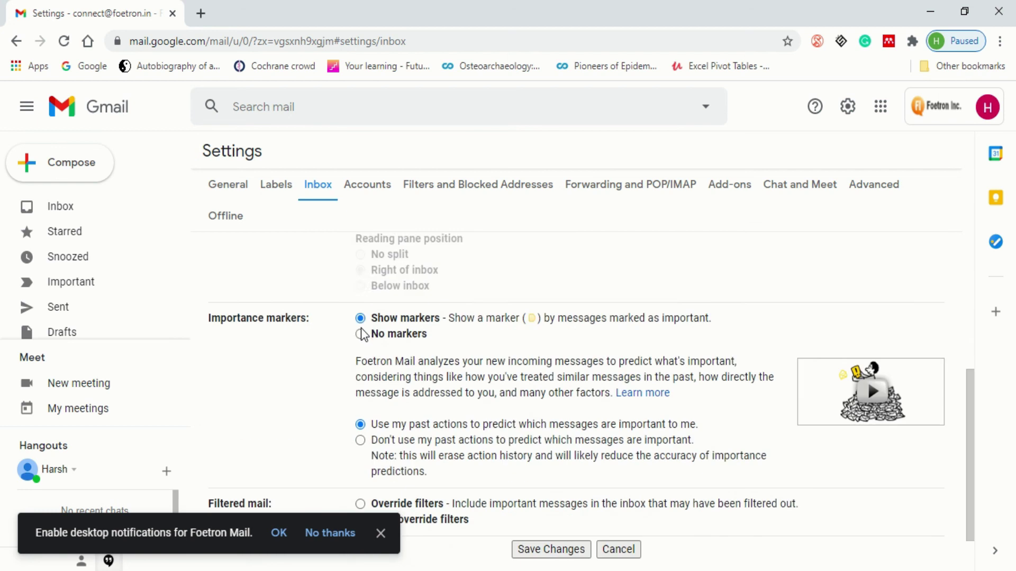
pyautogui.scroll(-1, 362, 335)
pyautogui.click(544, 494)
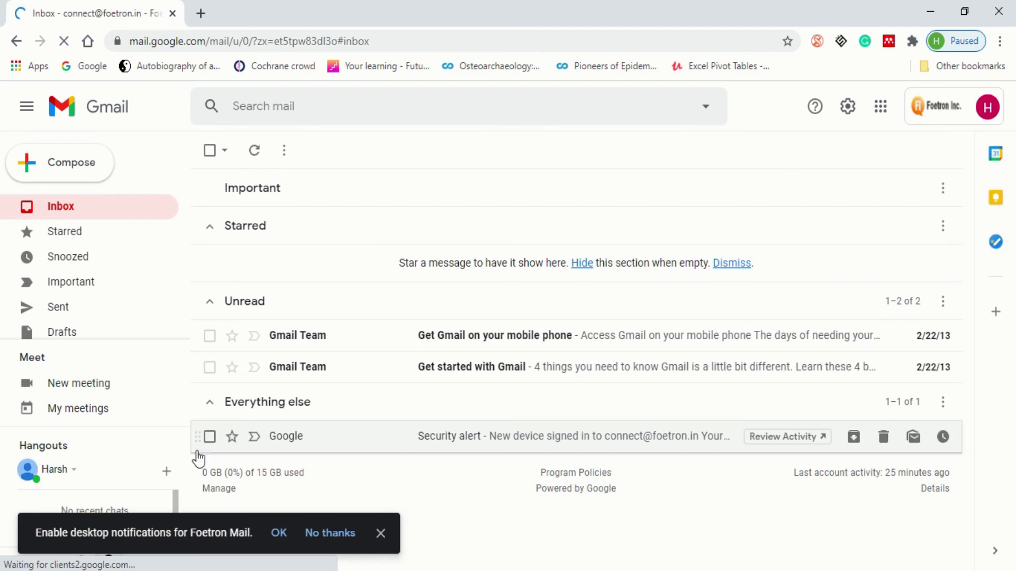
# Step: Star the Security alert email from Google and refresh the inbox so it is sorted into its section
pyautogui.click(231, 437)
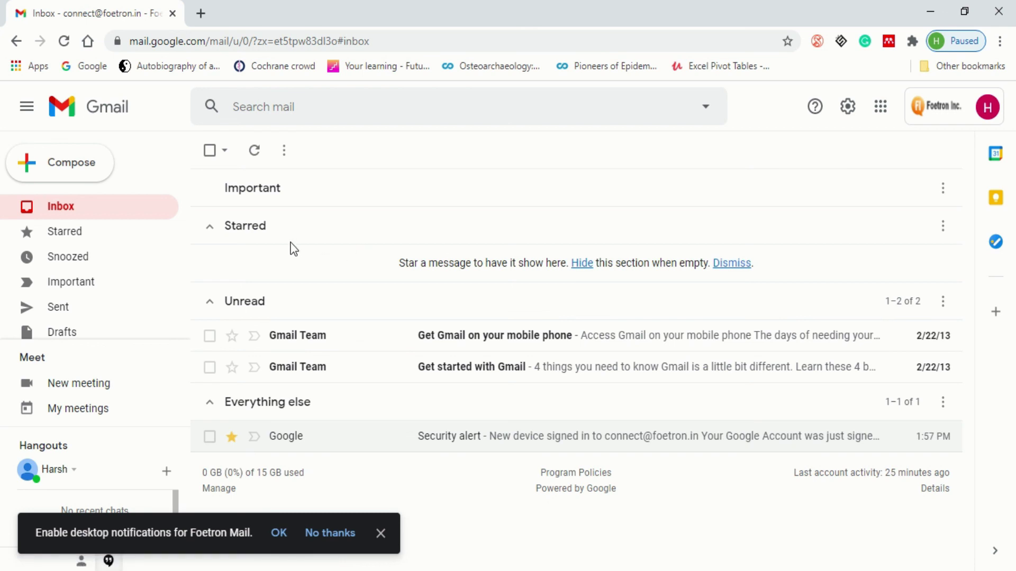
pyautogui.click(255, 152)
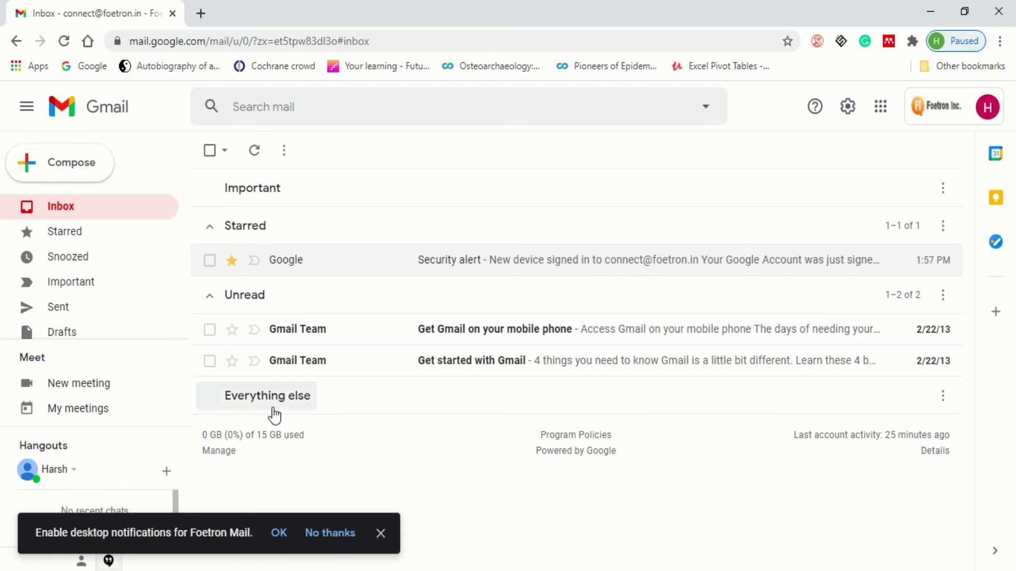
# Step: Review the inbox settings, including the Important section's options, importance markers and filtered mail, and return to the inbox without changing anything
pyautogui.click(849, 107)
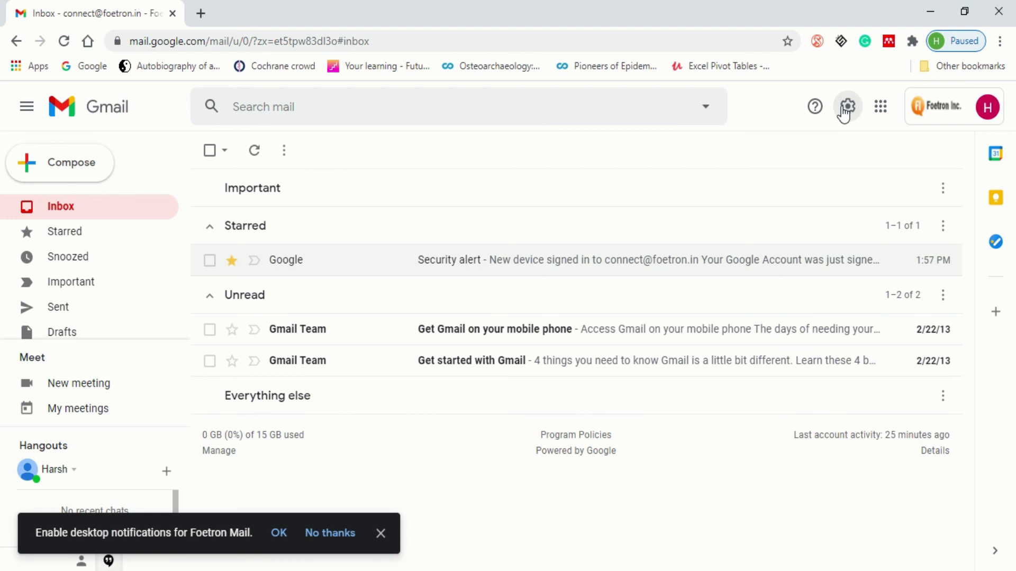
pyautogui.click(824, 195)
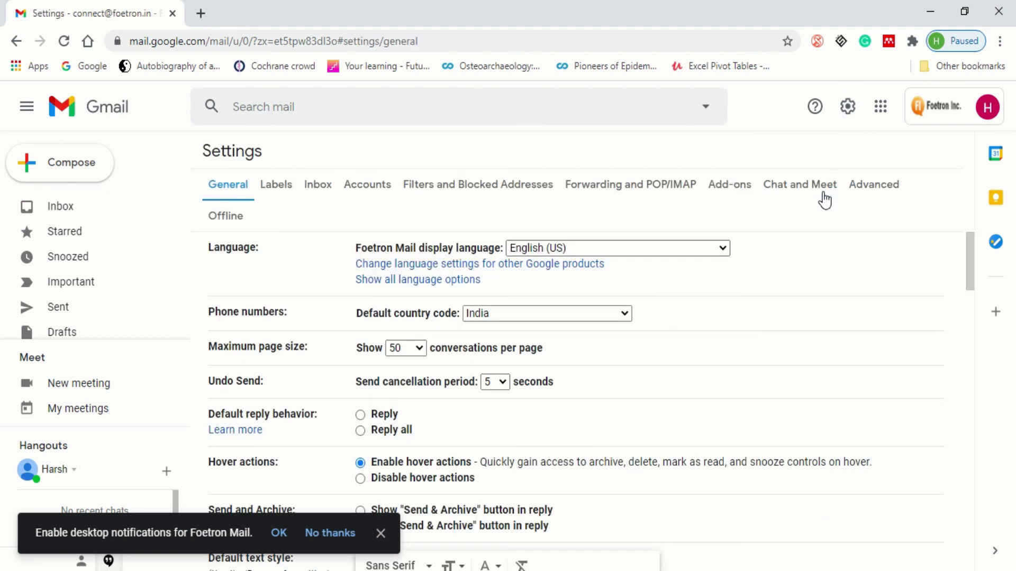
pyautogui.click(320, 191)
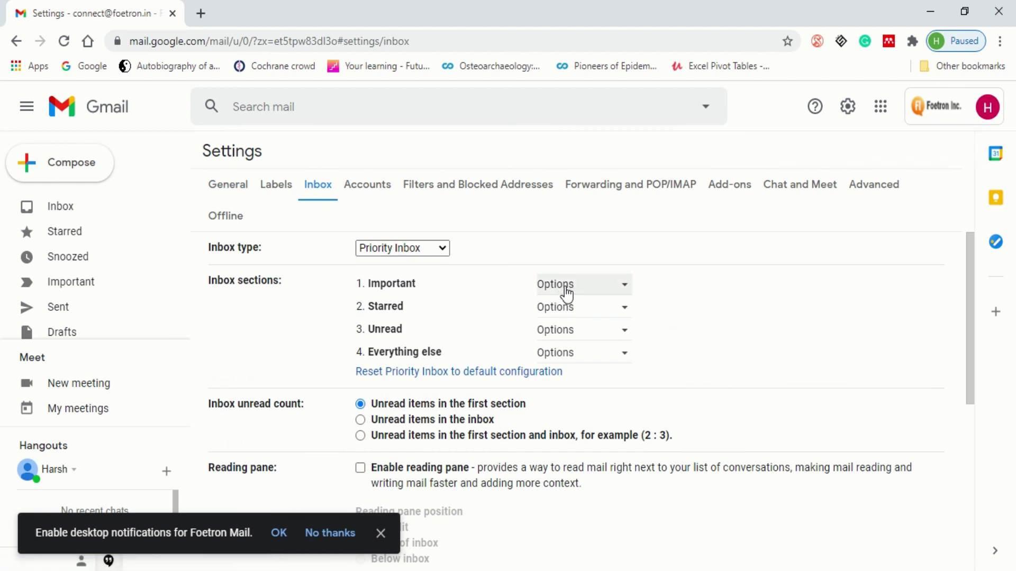
pyautogui.click(566, 288)
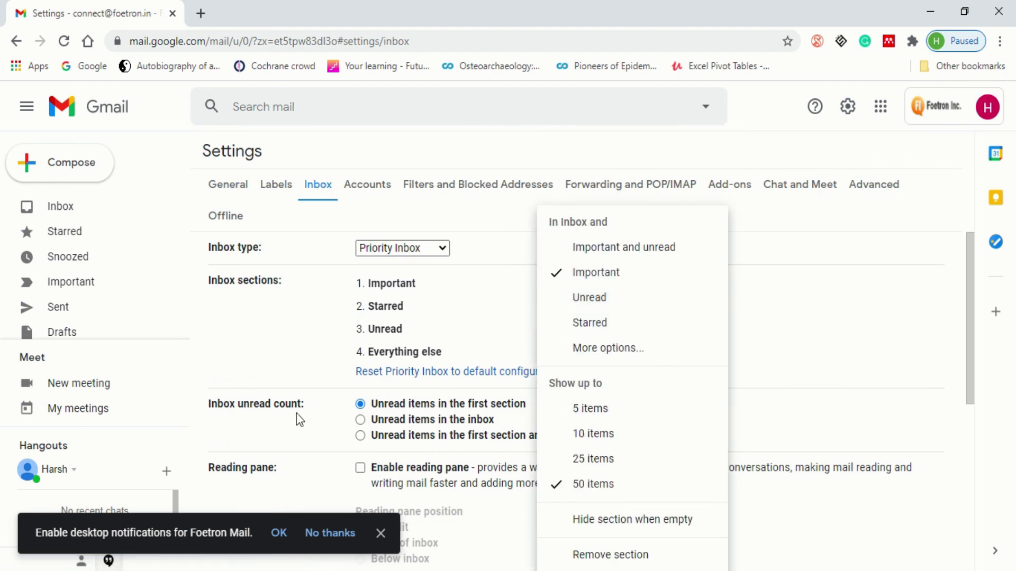
pyautogui.scroll(-4, 296, 414)
pyautogui.click(325, 359)
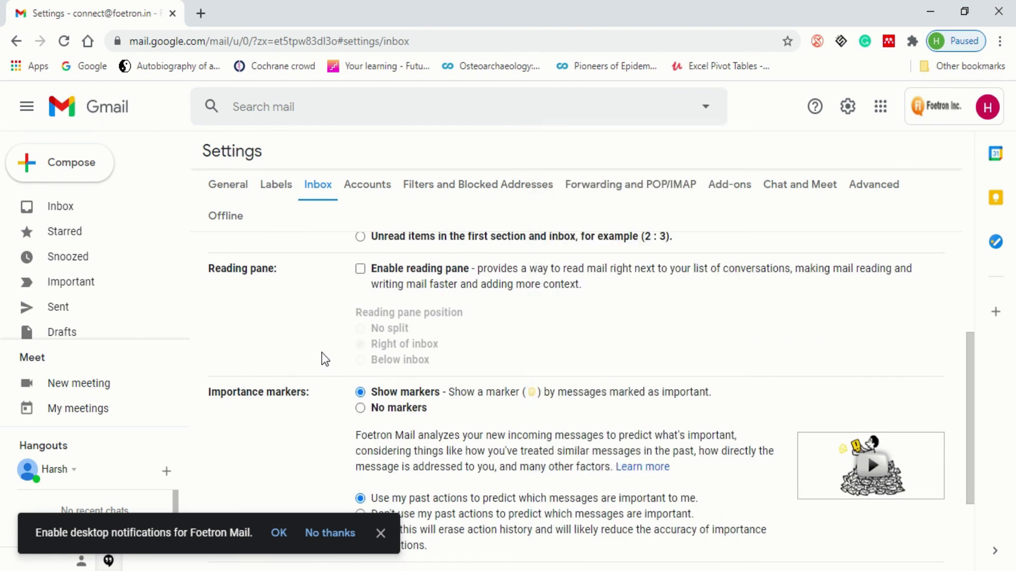
pyautogui.scroll(-1, 325, 359)
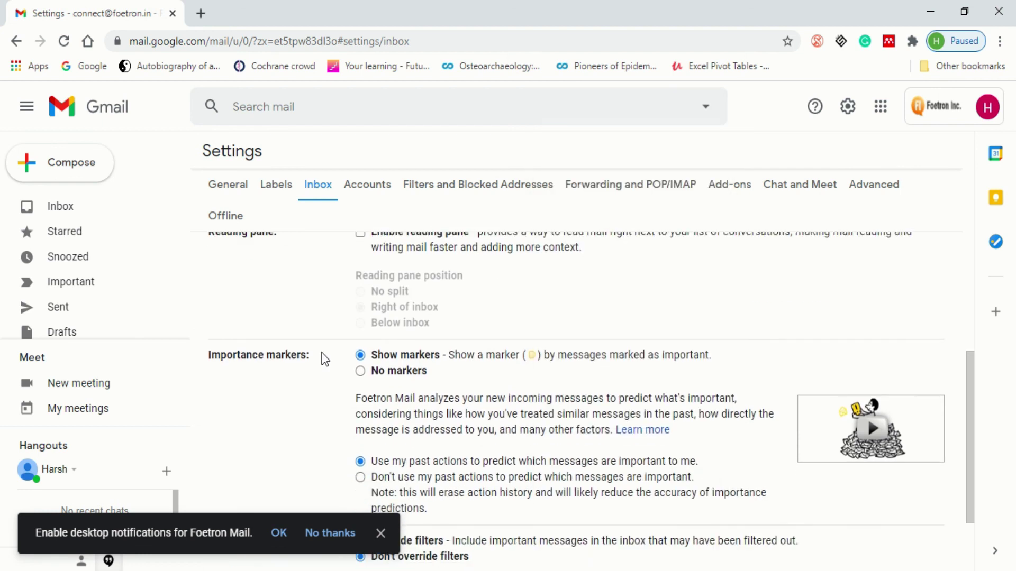
pyautogui.scroll(-2, 324, 359)
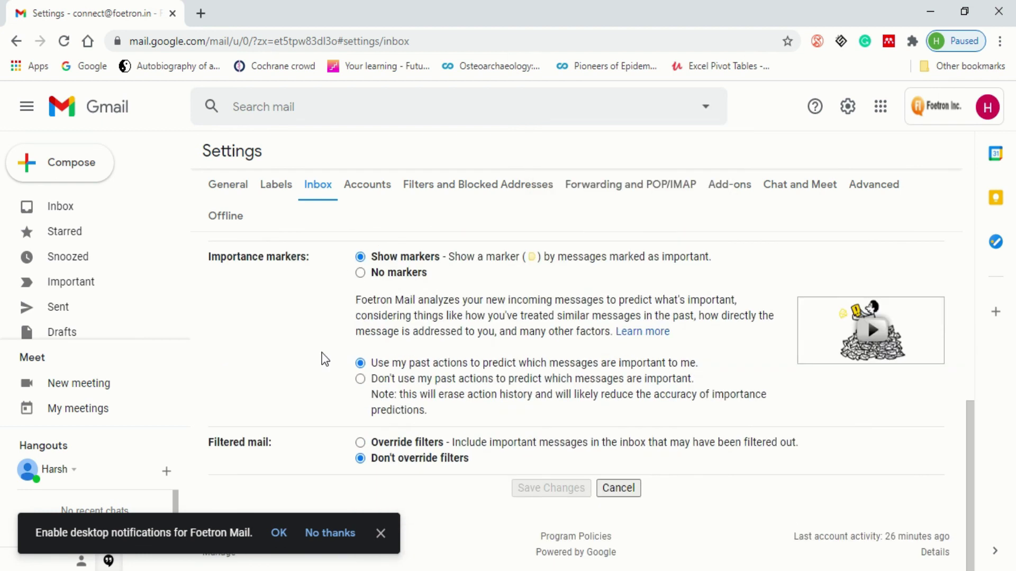
pyautogui.click(101, 111)
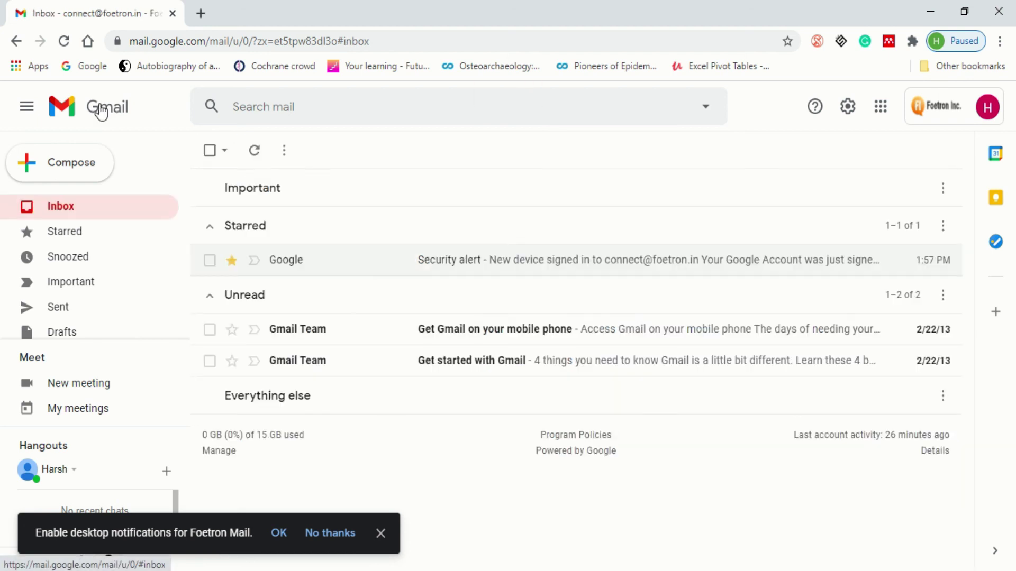